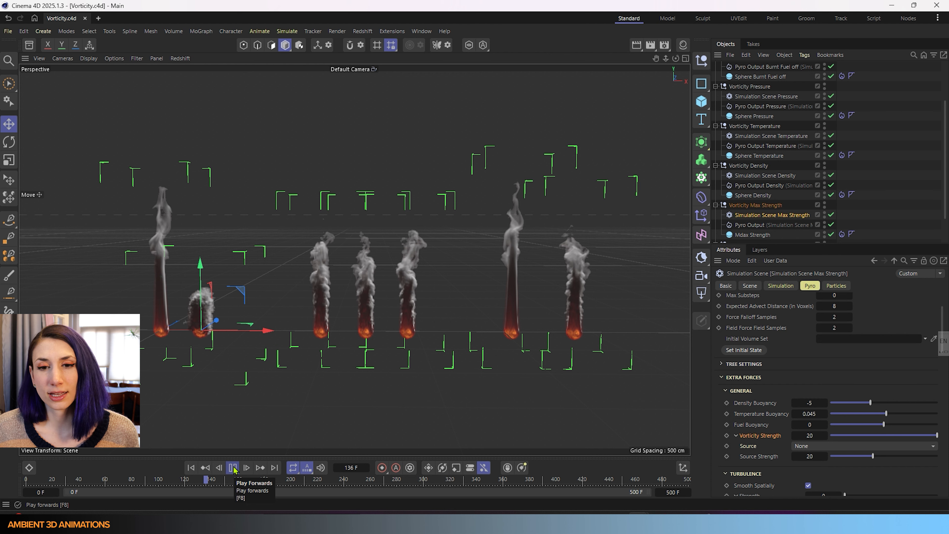
Pause the playback and compare the Pyro vorticity settings of Simulation Scene No Strength and Simulation Scene Max Strength.
click(233, 467)
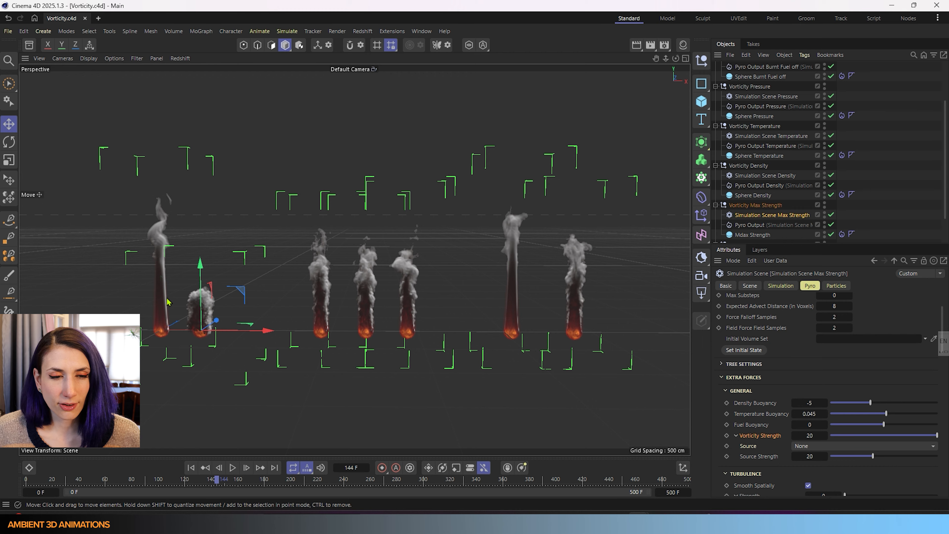
alt+middle_drag(167, 299, 279, 283)
scroll(279, 281, up, 6)
scroll(293, 304, up, 2)
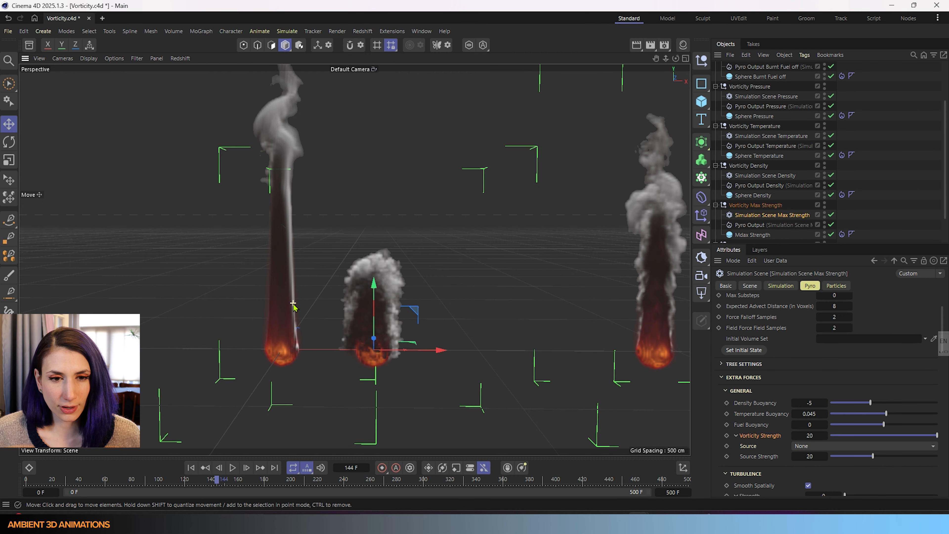
scroll(398, 340, up, 3)
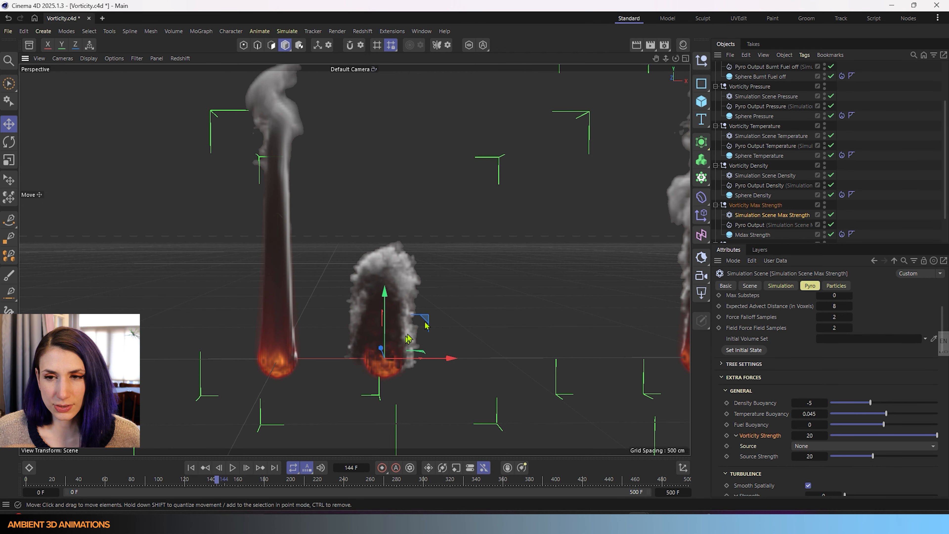
scroll(766, 187, down, 3)
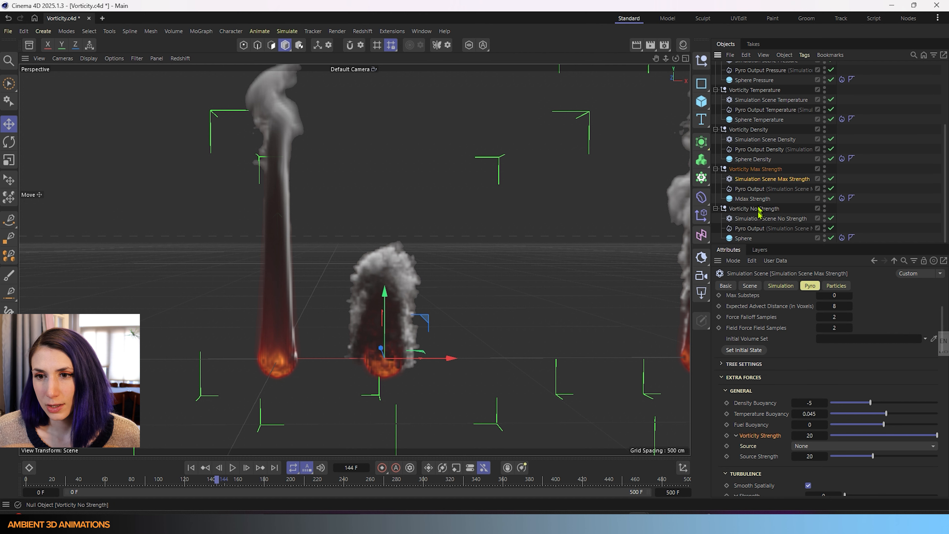
click(758, 219)
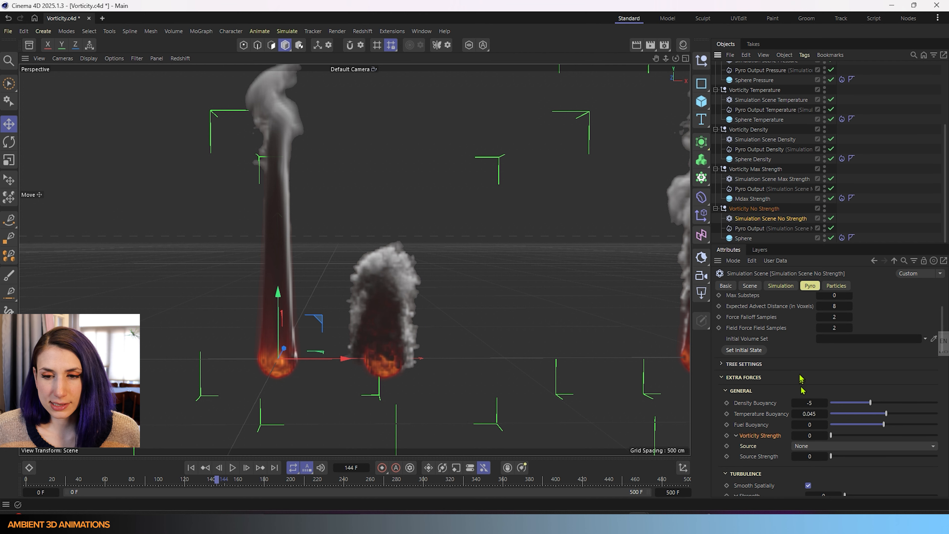
scroll(874, 304, up, 2)
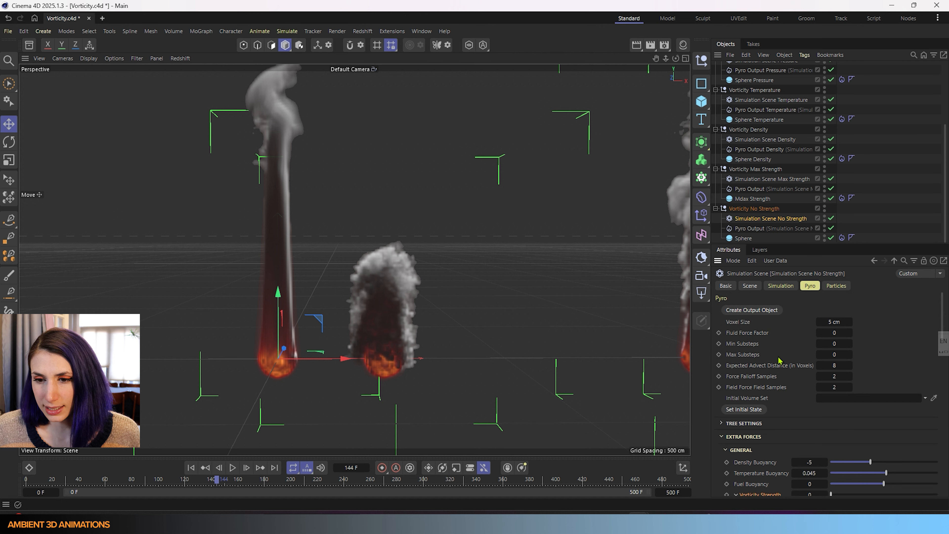
scroll(753, 443, down, 2)
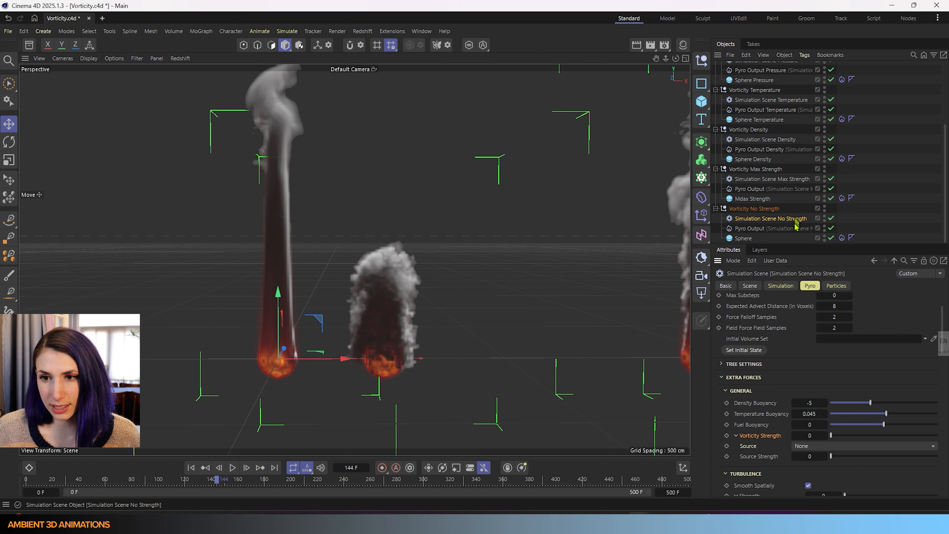
click(789, 180)
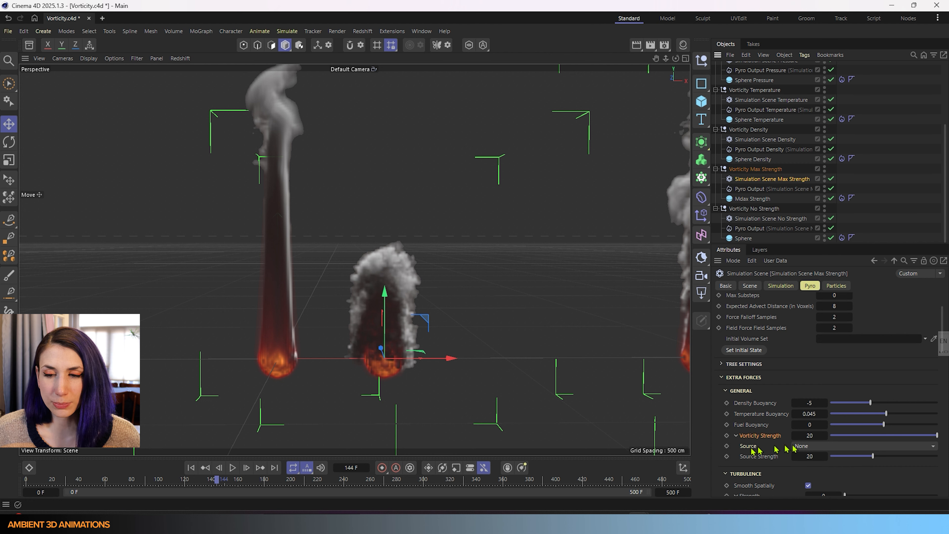
Replay the simulation from the start, lower Simulation Scene Max Strength's Vorticity Strength to 4.5 while it runs, and pause it.
click(191, 468)
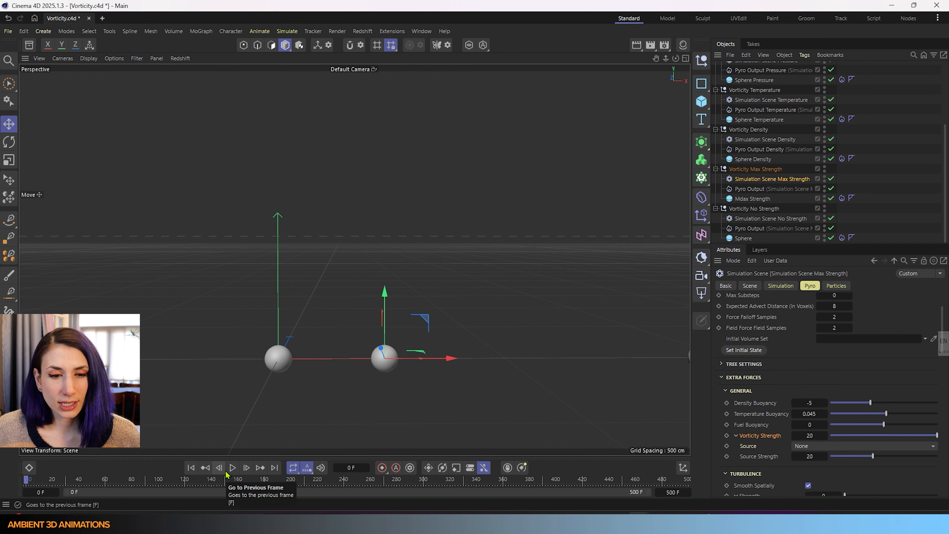
click(237, 470)
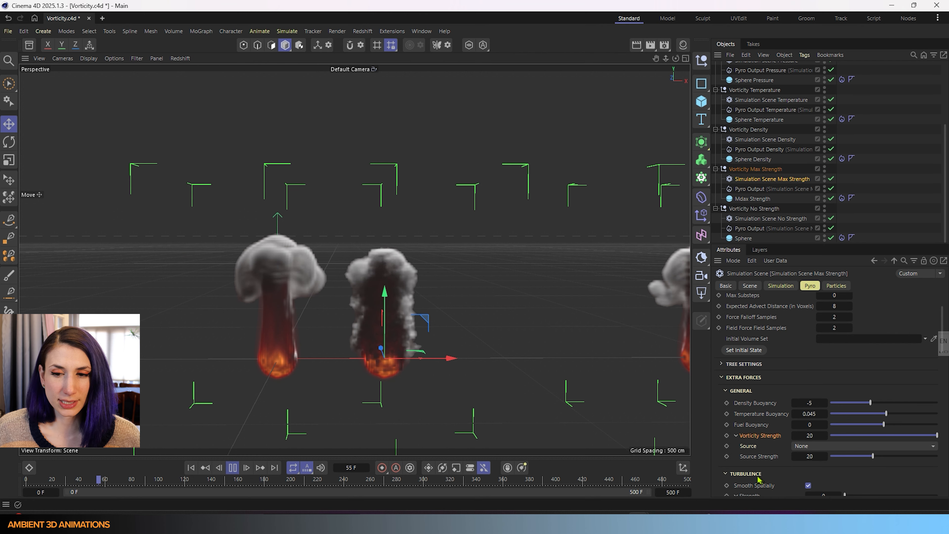
scroll(762, 483, down, 3)
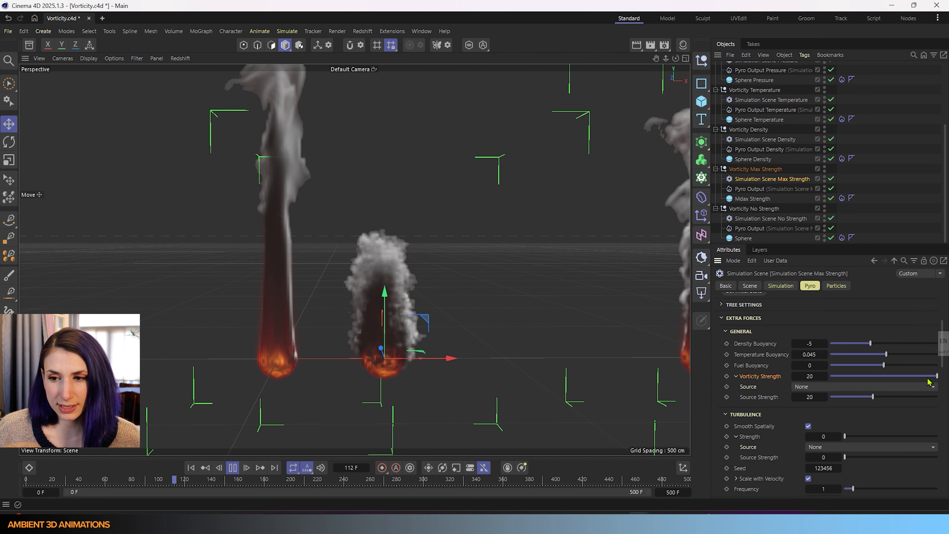
drag(928, 377, 920, 376)
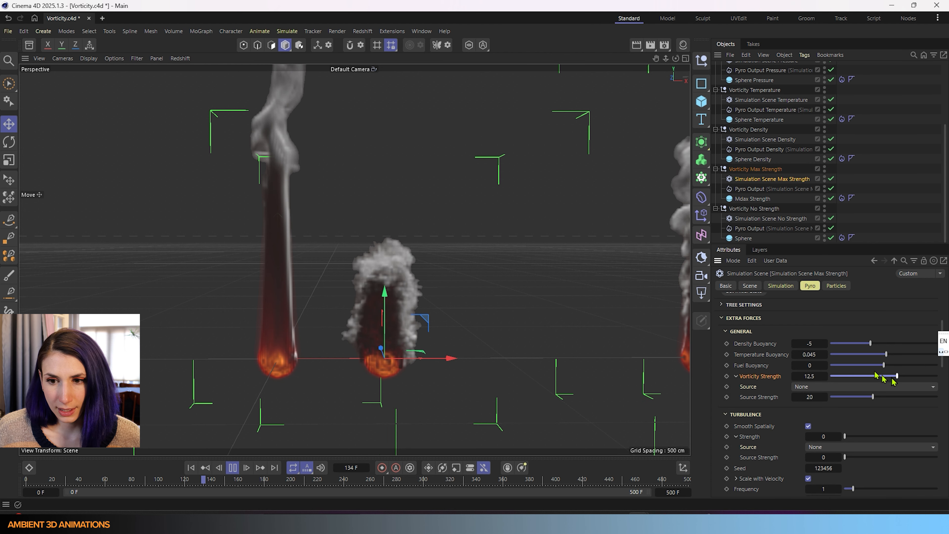
drag(893, 378, 889, 379)
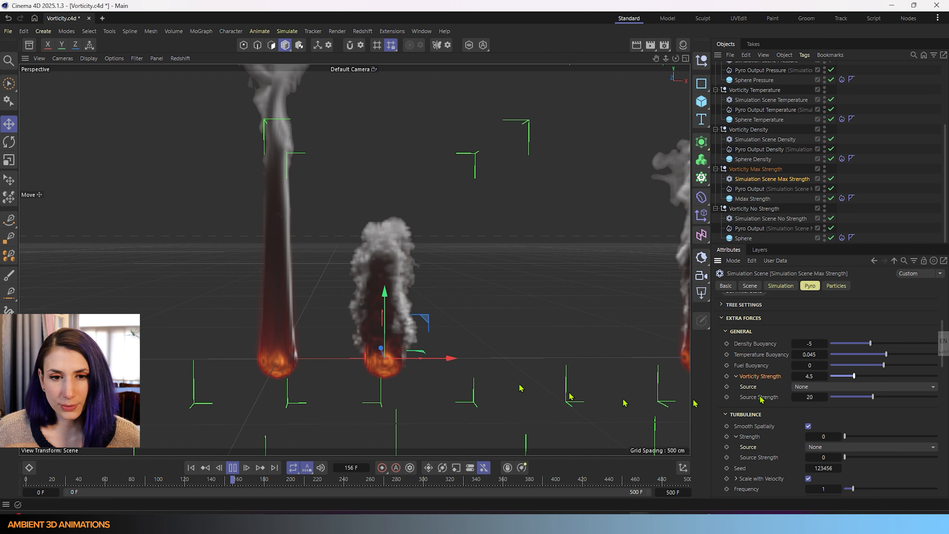
scroll(362, 350, down, 1)
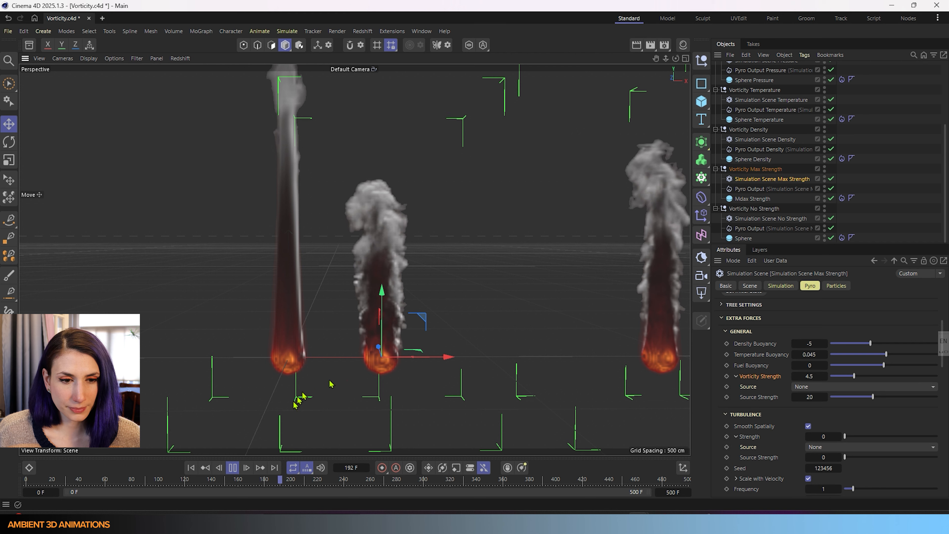
click(233, 467)
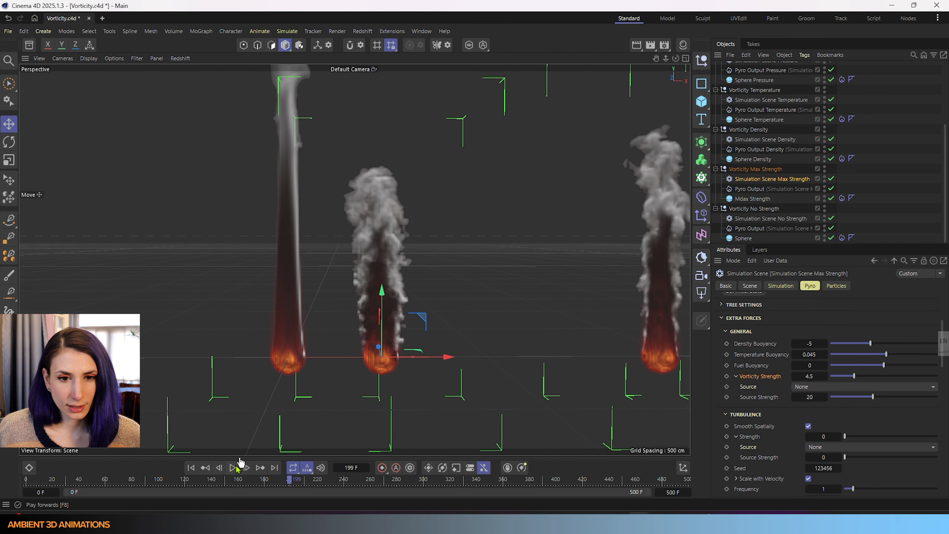
Disable all objects in the Vorticity Max Strength and Vorticity No Strength groups and collapse both groups.
middle_click(492, 331)
middle_click(261, 212)
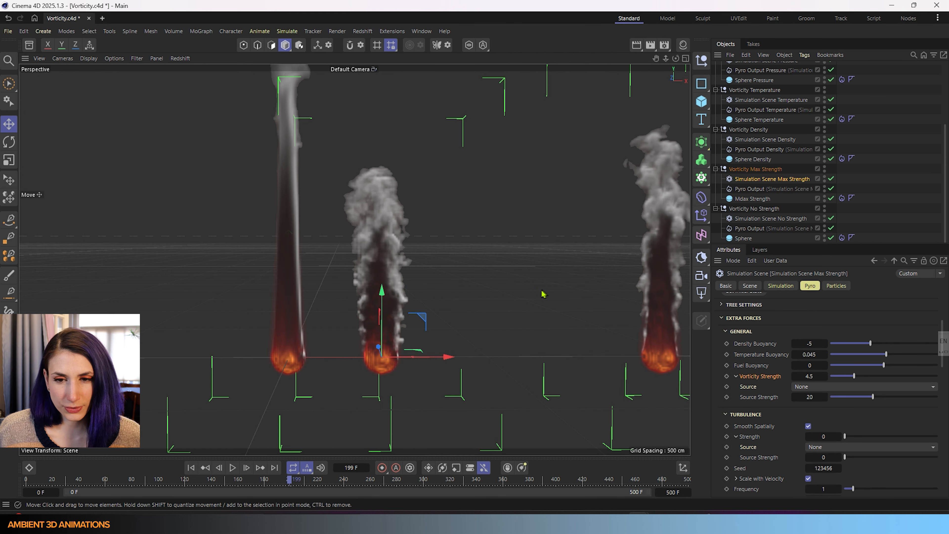
alt+drag(543, 293, 86, 291)
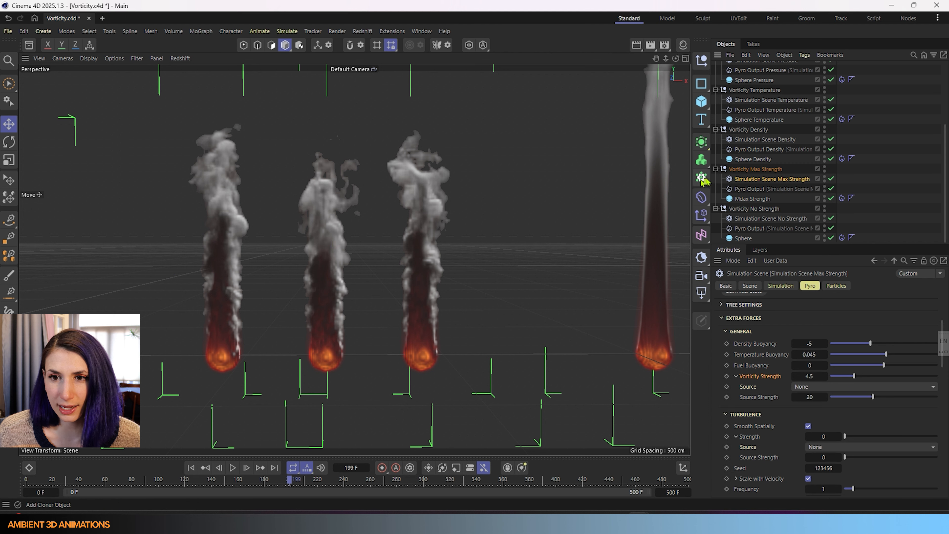
click(715, 209)
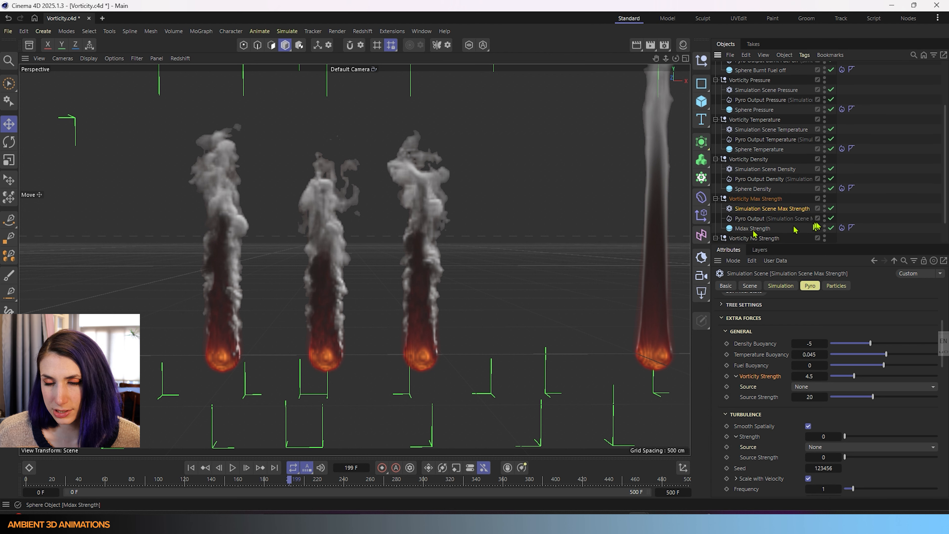
click(716, 238)
click(831, 180)
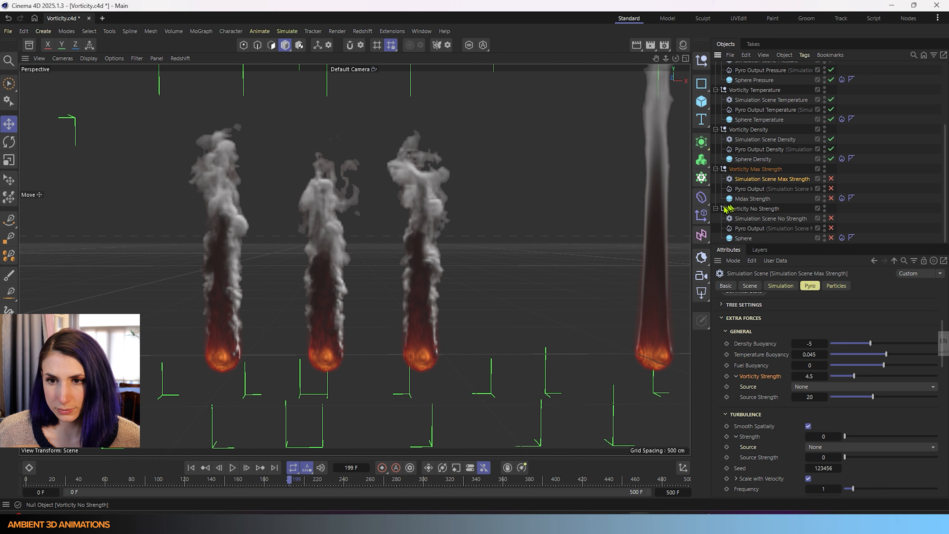
scroll(719, 210, up, 1)
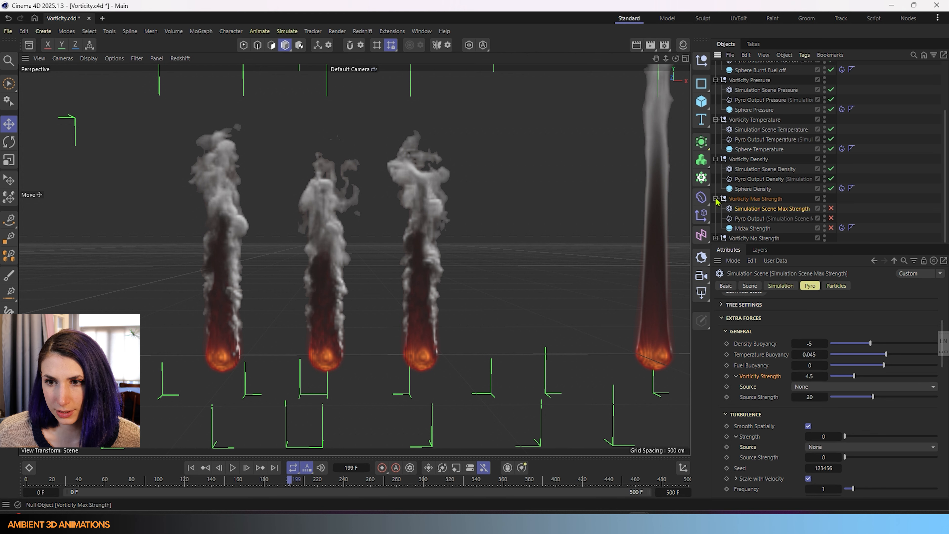
click(715, 199)
Replay the simulation from the first frame and examine the vorticity source options of Simulation Scene Density.
scroll(216, 374, down, 10)
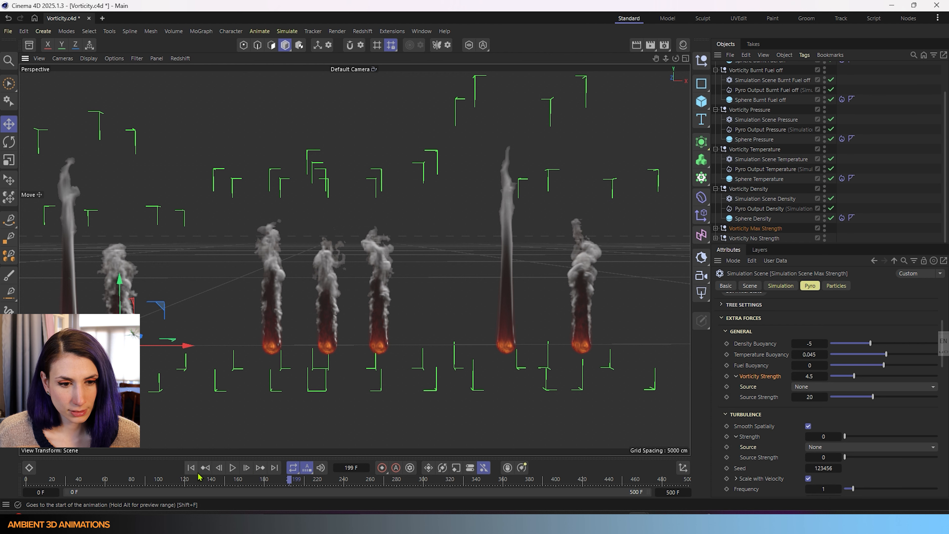
click(191, 468)
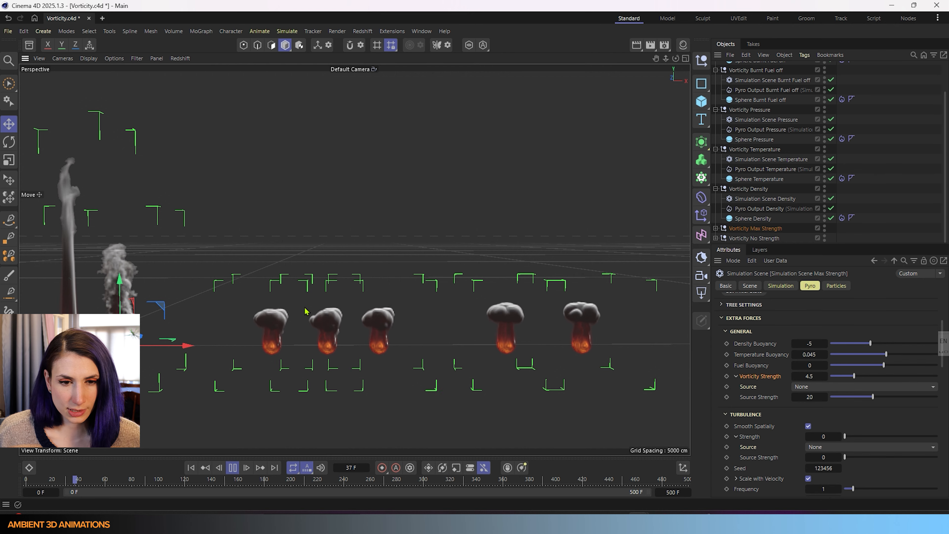
scroll(294, 317, up, 5)
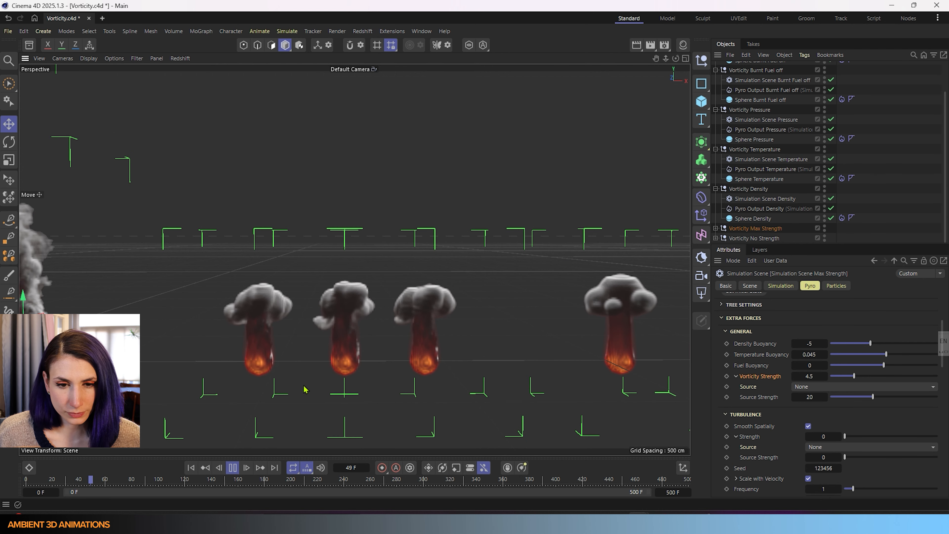
scroll(303, 391, up, 6)
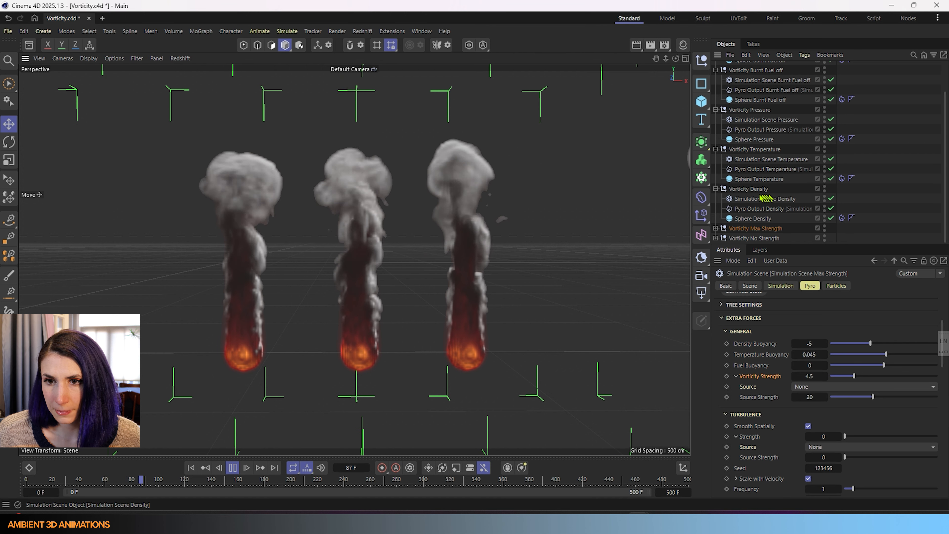
click(748, 189)
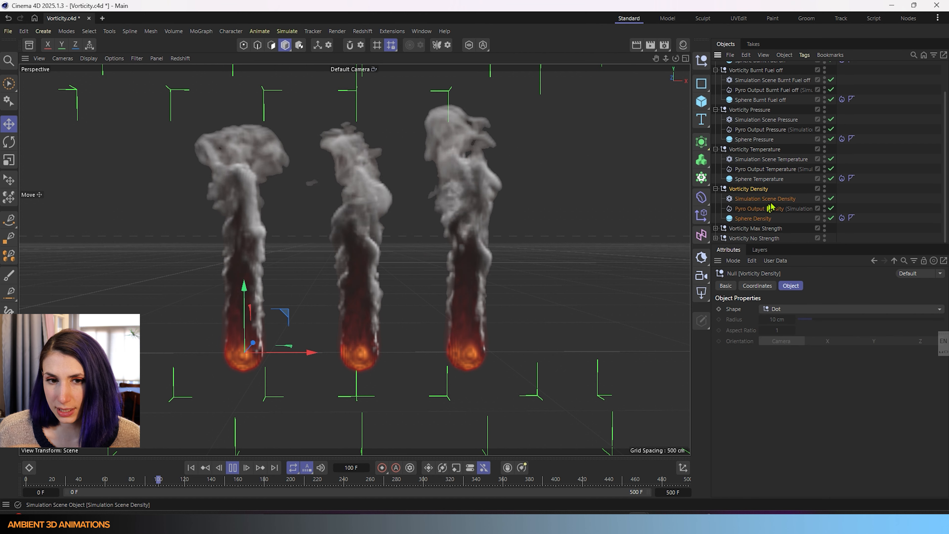
click(777, 199)
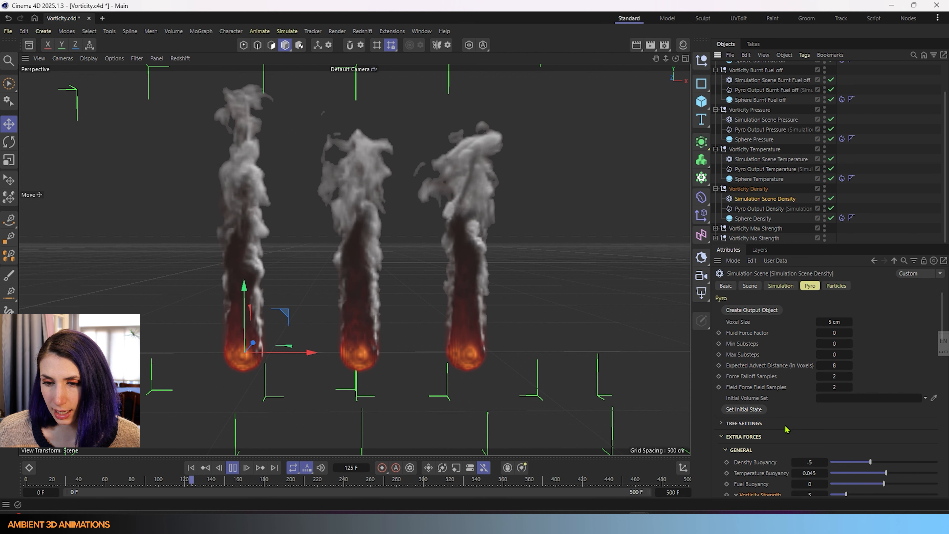
scroll(785, 427, down, 3)
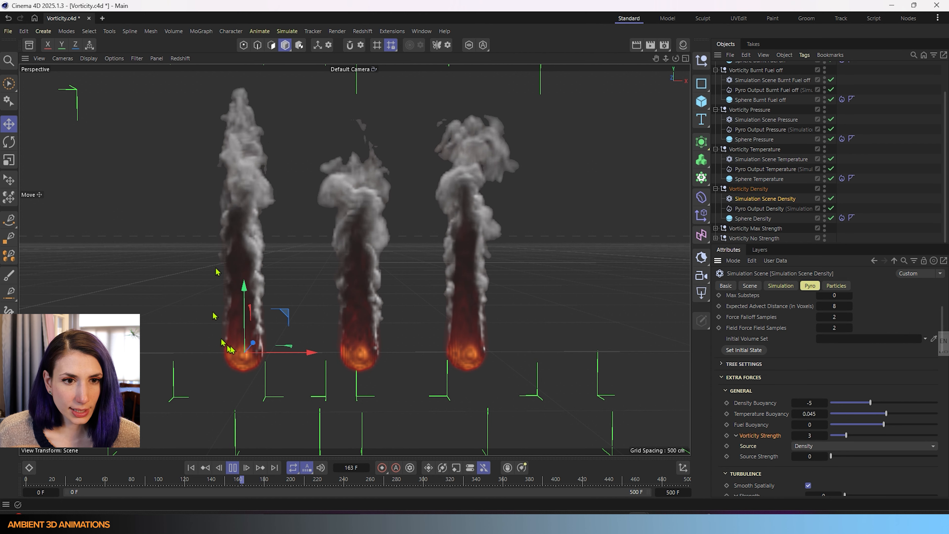
click(855, 446)
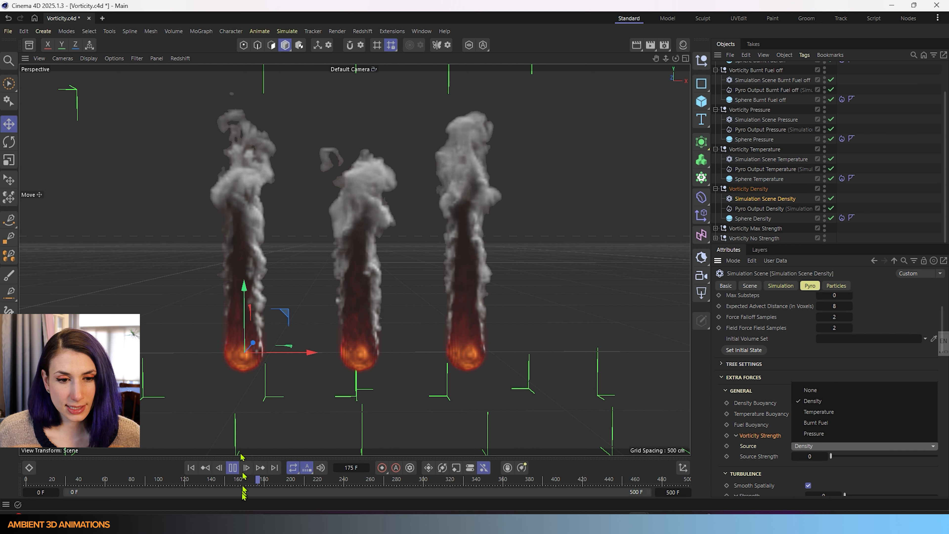
click(229, 469)
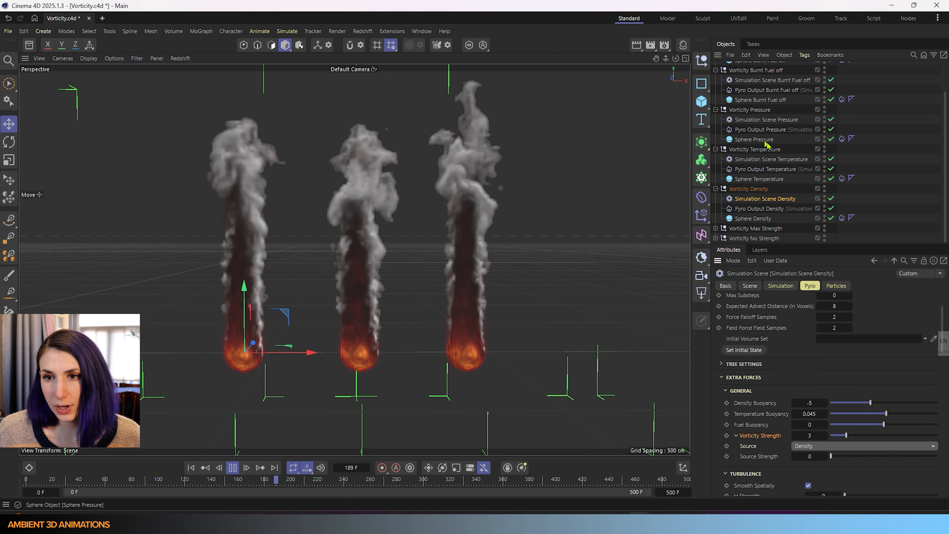
Examine the Pyro vorticity source settings of Simulation Scene Temperature and Simulation Scene Pressure, including the source choices available for Pressure.
click(766, 159)
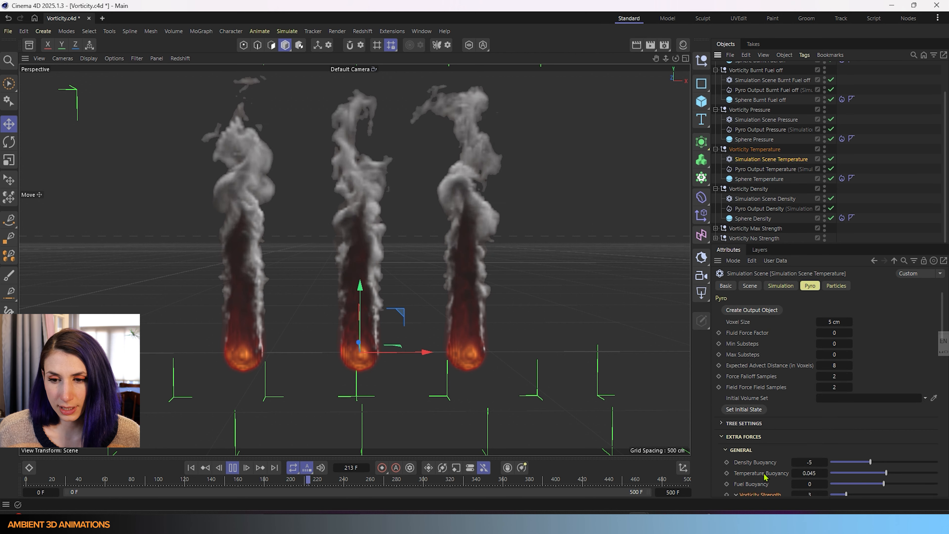
scroll(818, 404, down, 3)
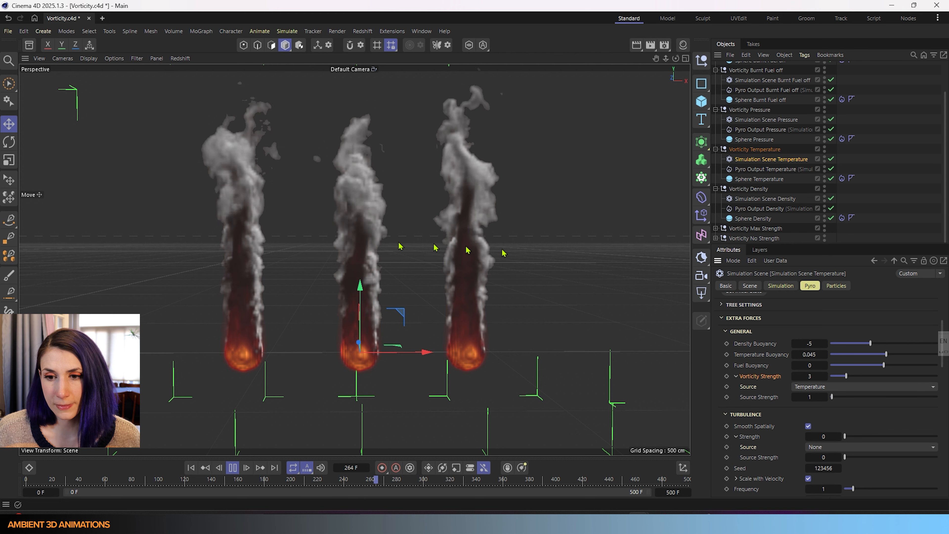
click(750, 111)
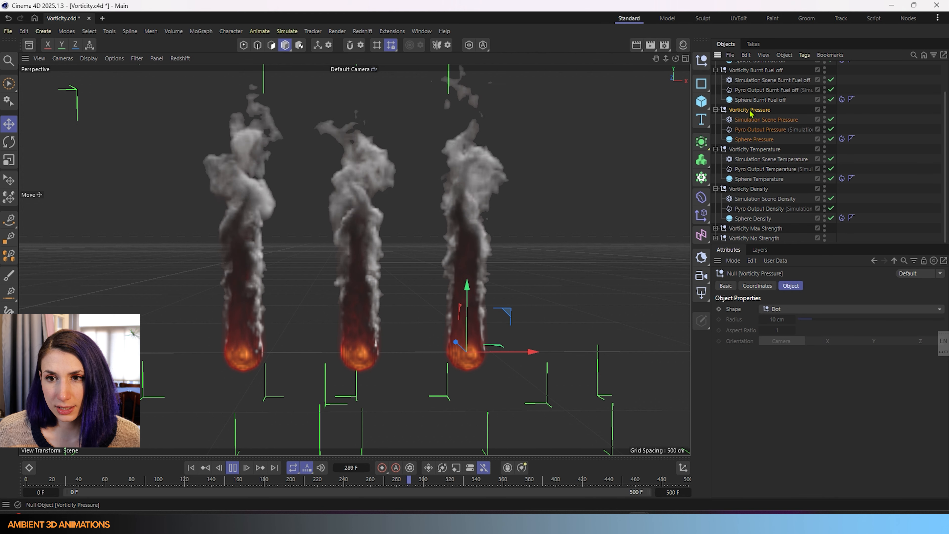
click(771, 120)
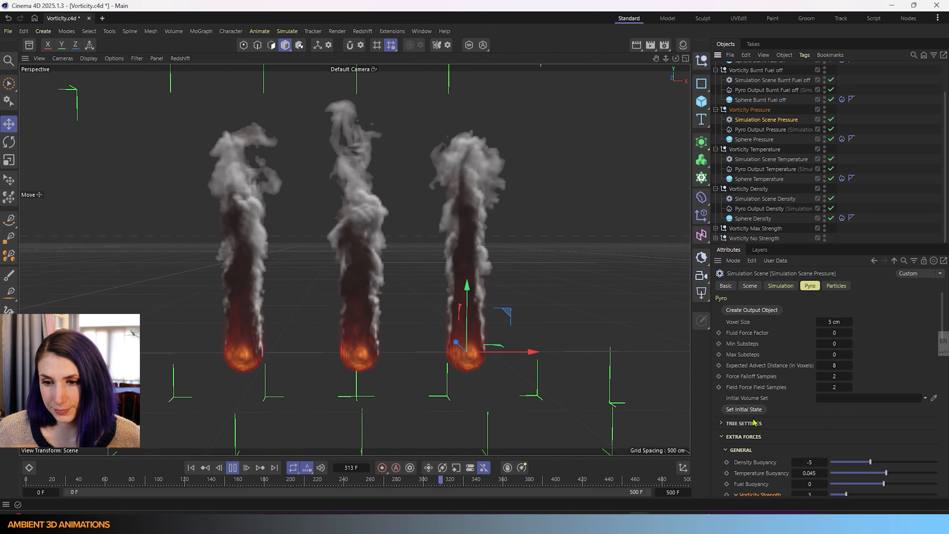
scroll(753, 421, down, 3)
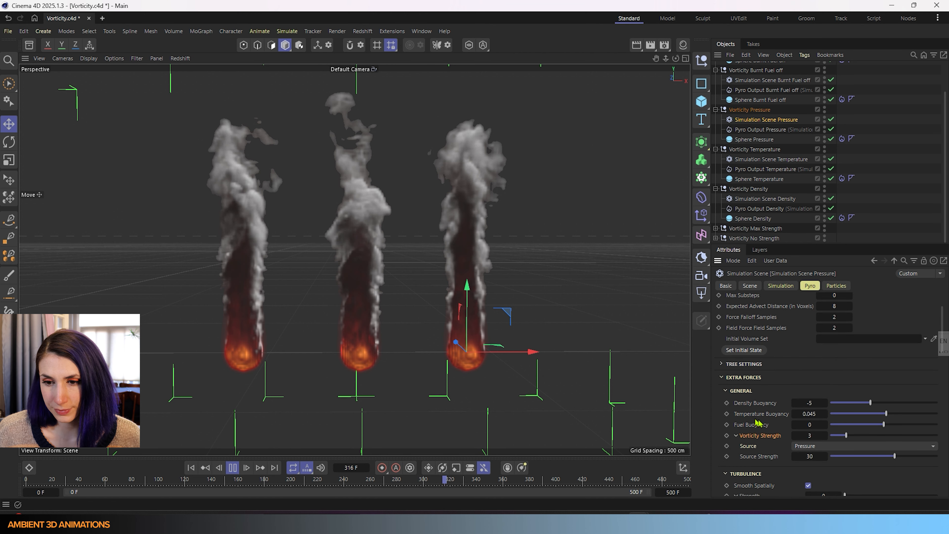
click(813, 446)
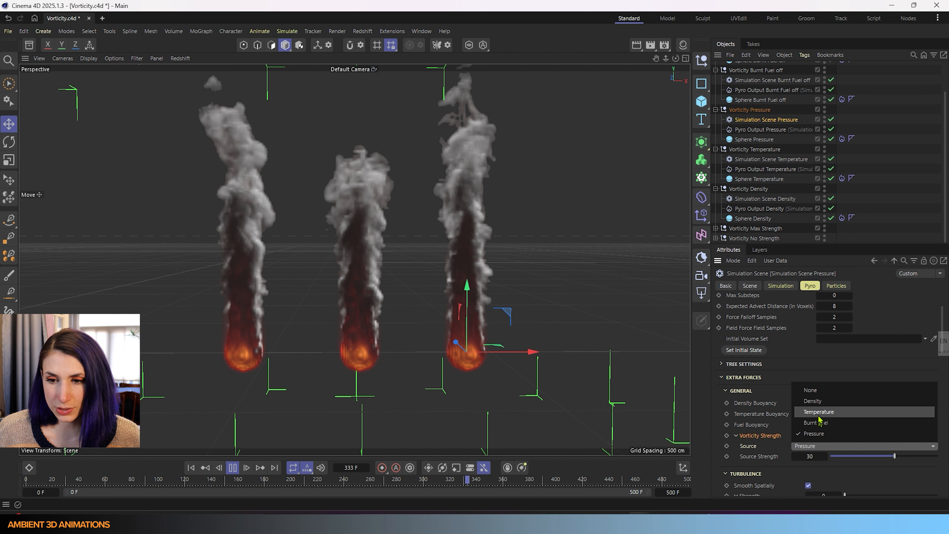
click(754, 448)
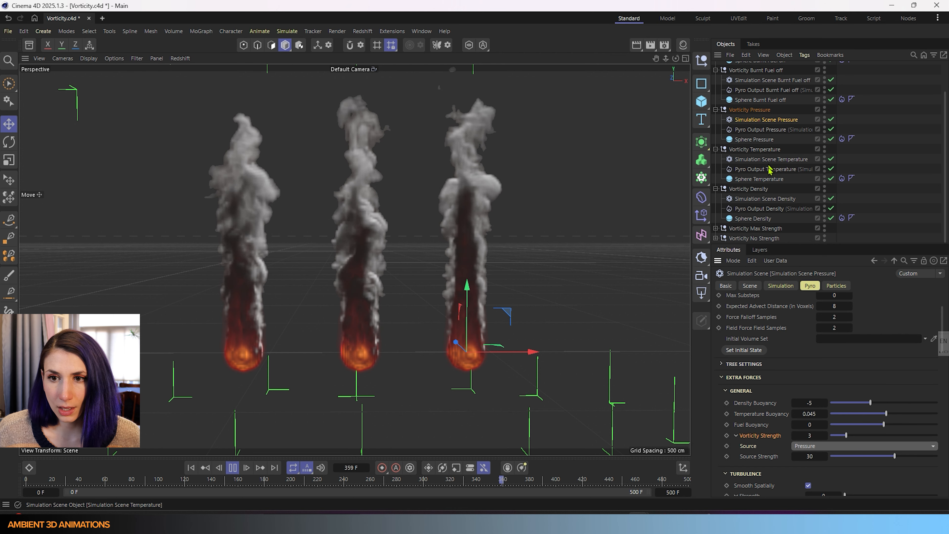
Set Simulation Scene Temperature's Vorticity Strength to 20 and raise its Source Strength to 42.1 while the simulation plays.
click(749, 190)
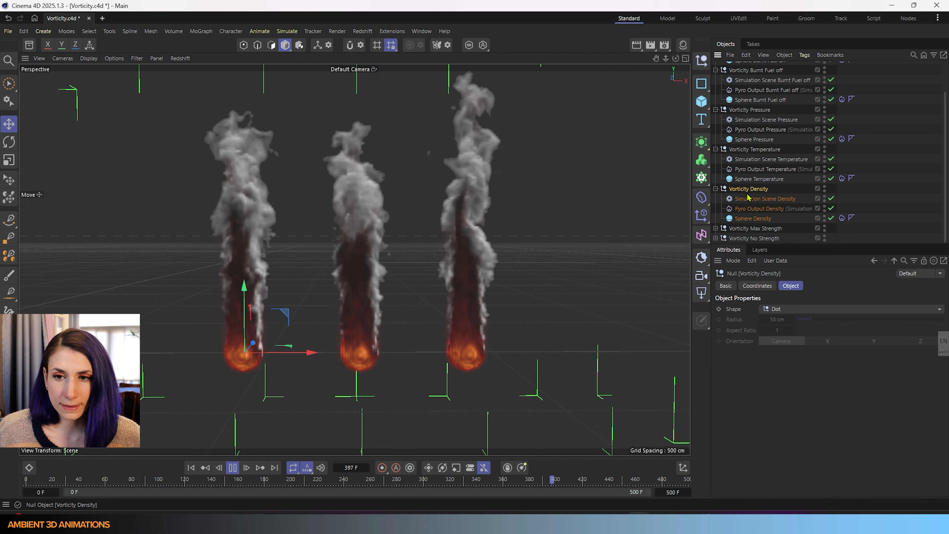
click(755, 150)
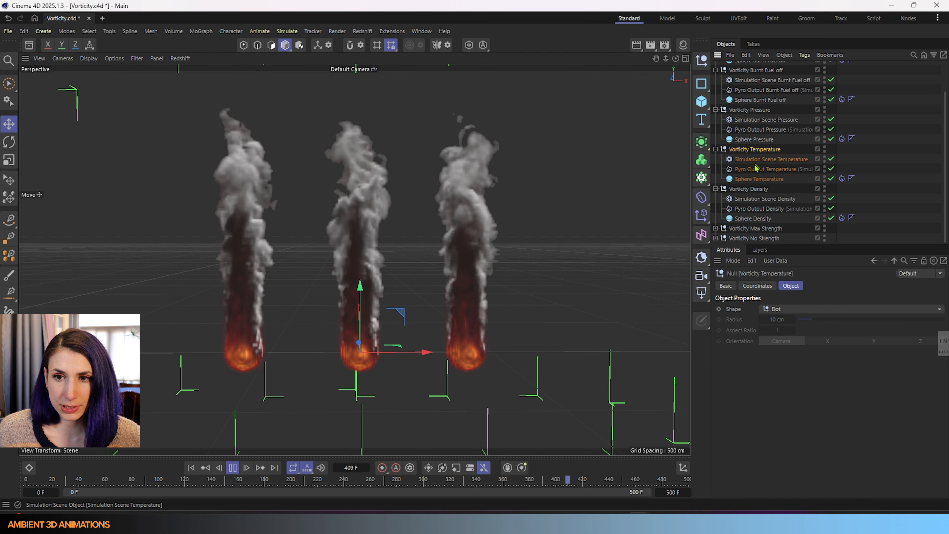
click(770, 159)
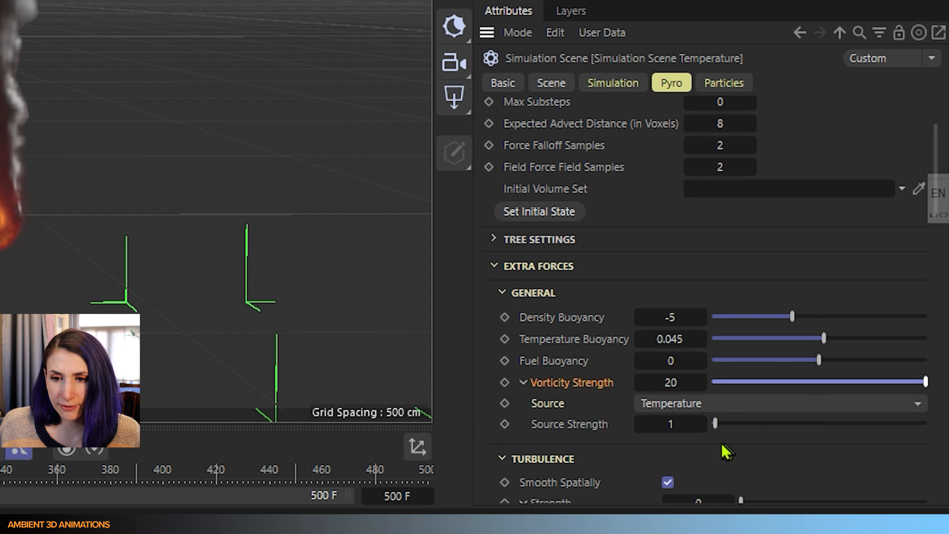
click(737, 432)
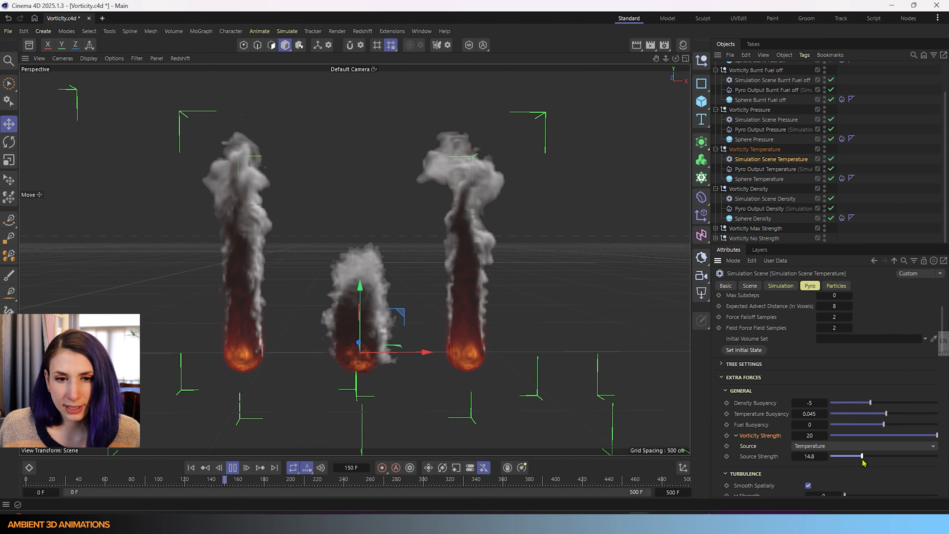
drag(776, 432, 812, 433)
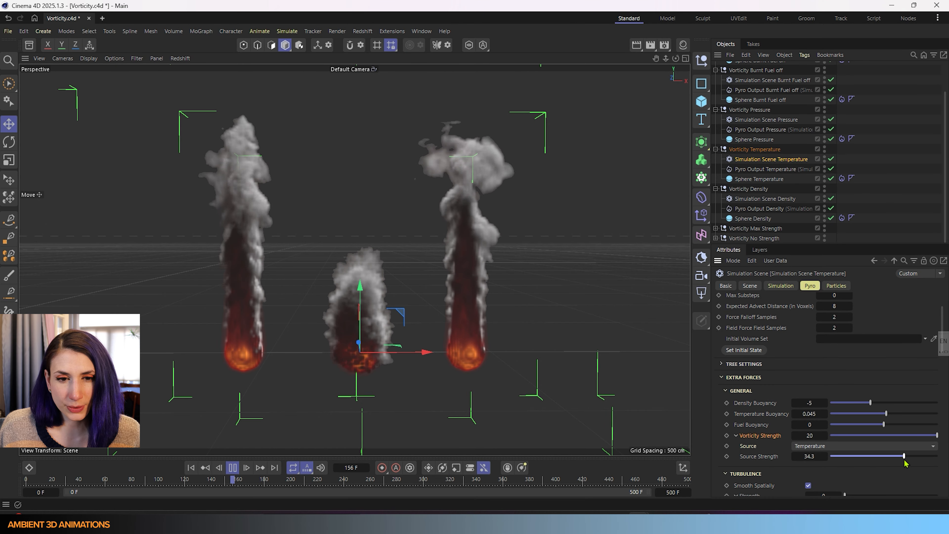
drag(905, 460, 906, 460)
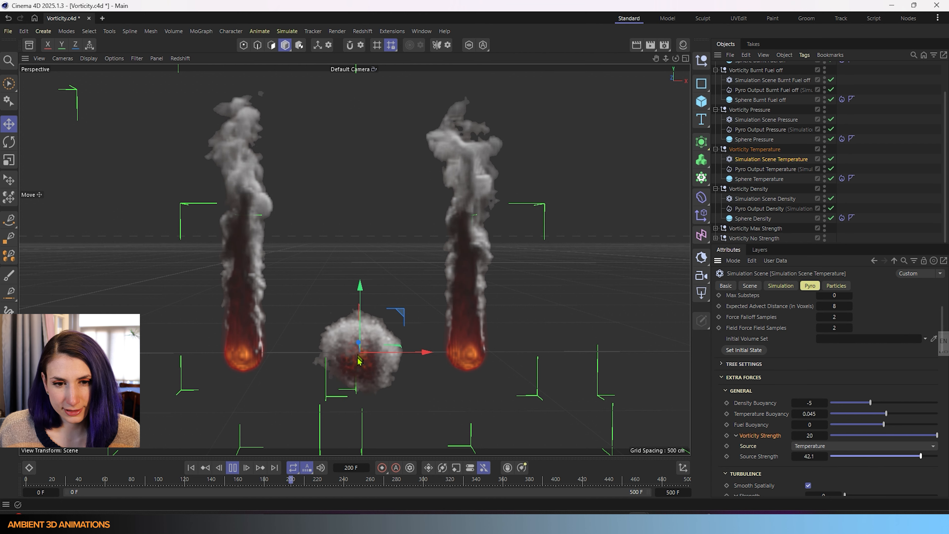
Raise Simulation Scene Temperature's vorticity Source Strength to 50 and push its Vorticity Strength up to 95.5.
scroll(361, 382, up, 3)
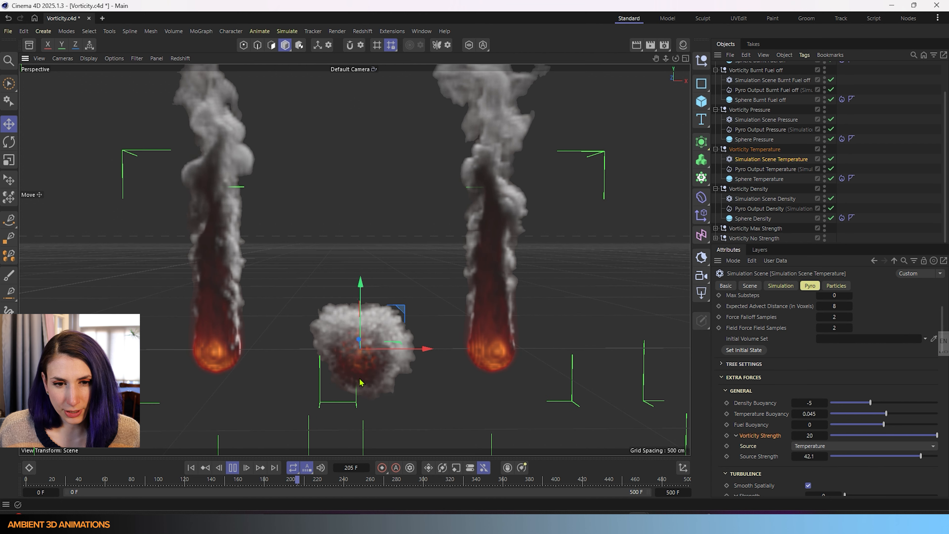
scroll(361, 381, up, 3)
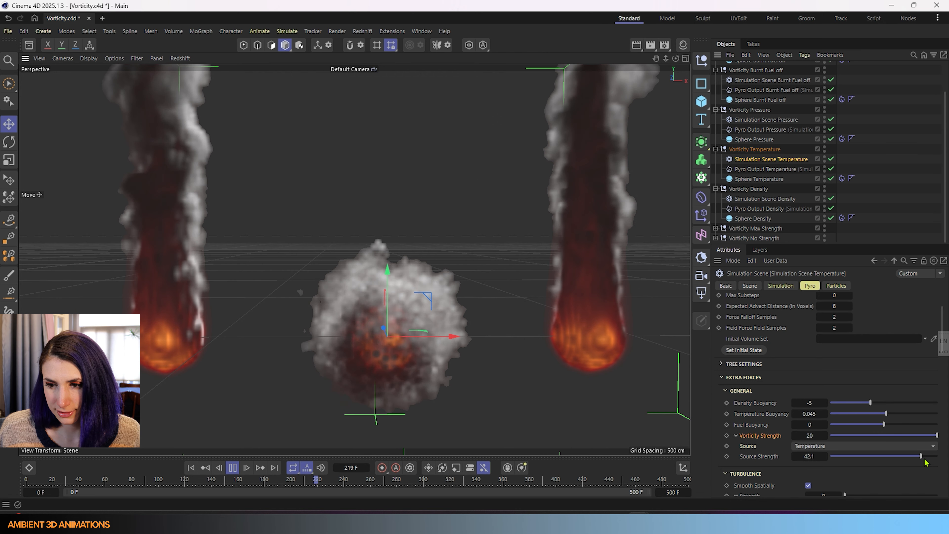
scroll(397, 324, down, 4)
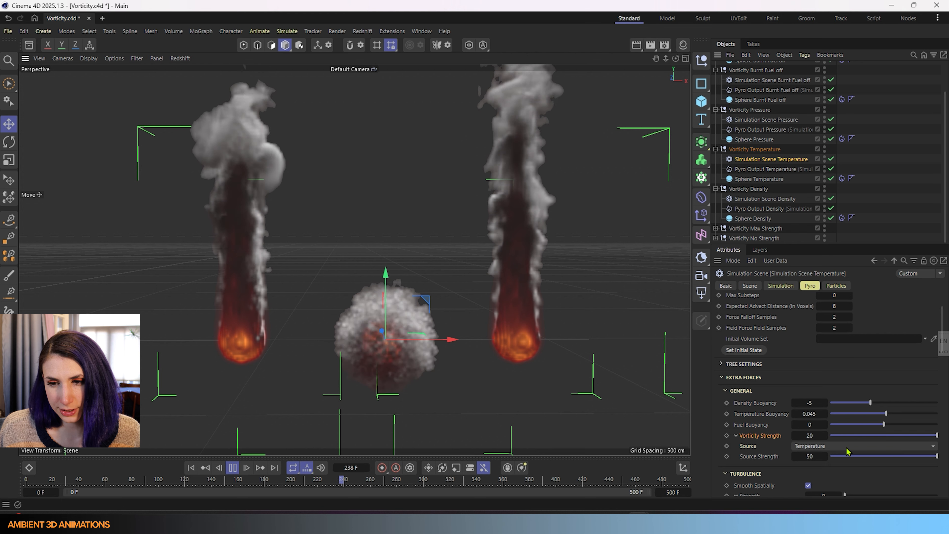
drag(821, 436, 878, 436)
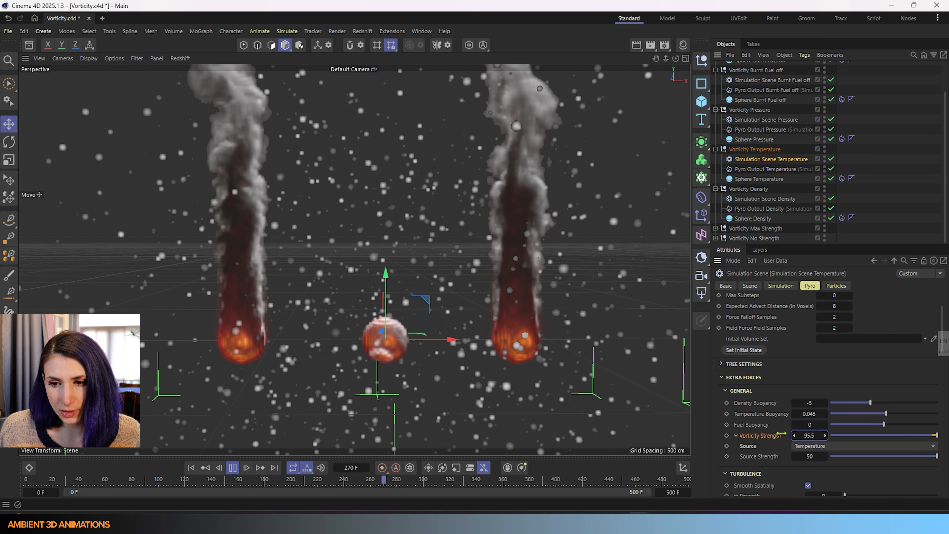
Reset Simulation Scene Temperature's Vorticity Strength to 5 and set its vorticity Source Strength to 3.
right_click(795, 436)
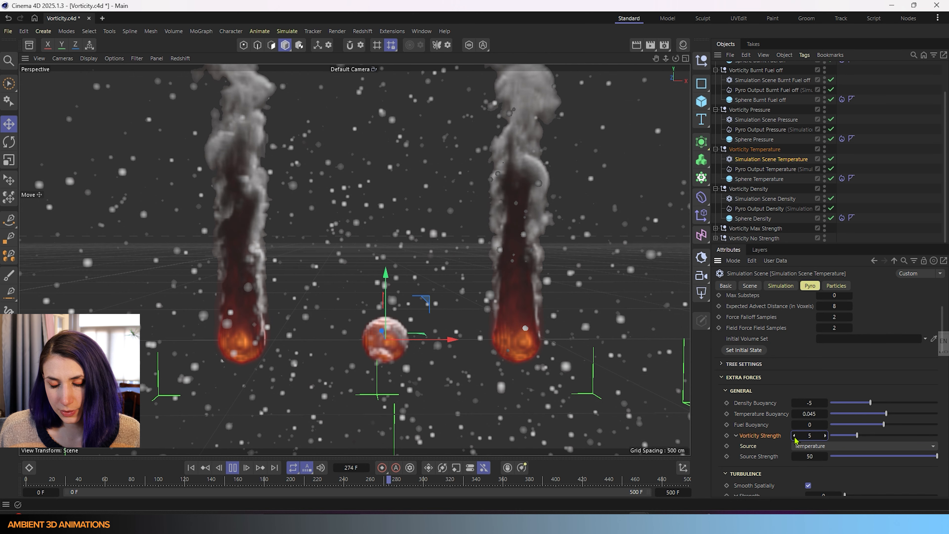
right_click(795, 458)
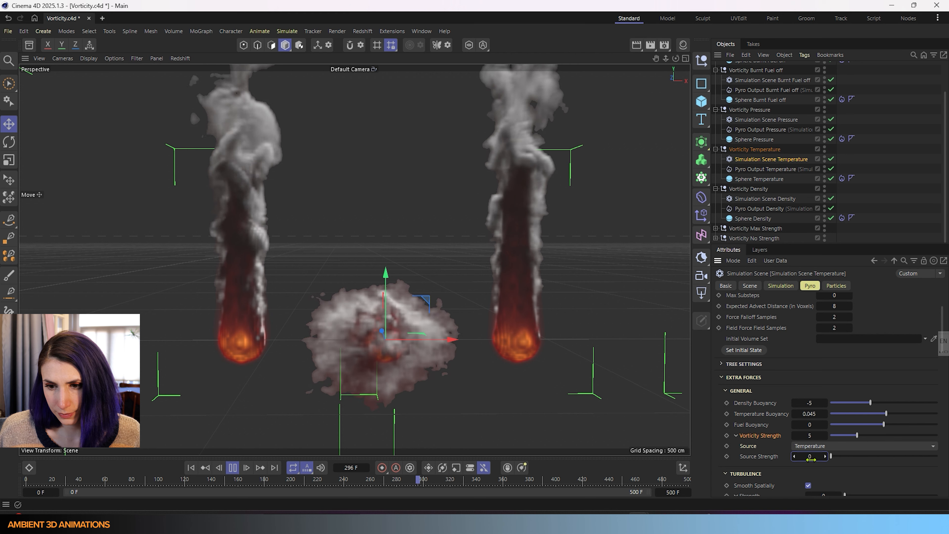
text(3)
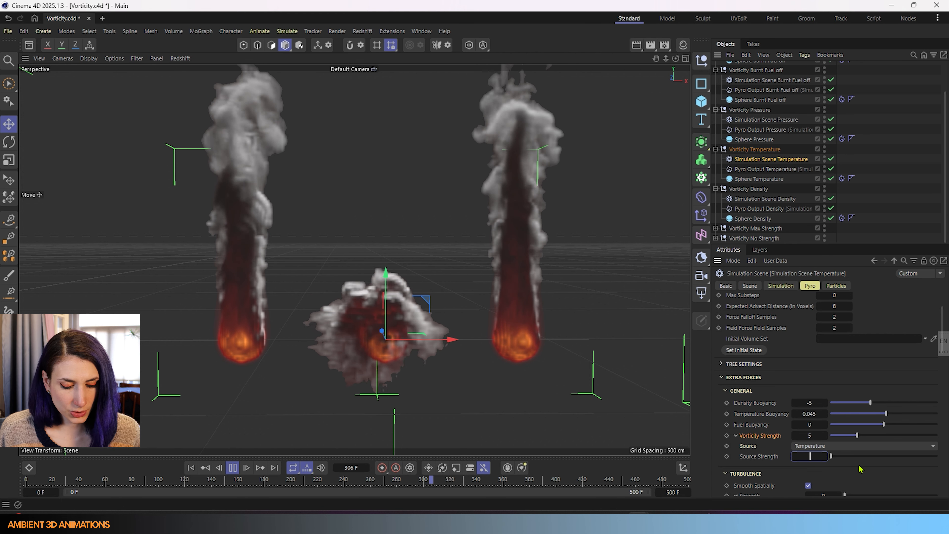
key(Return)
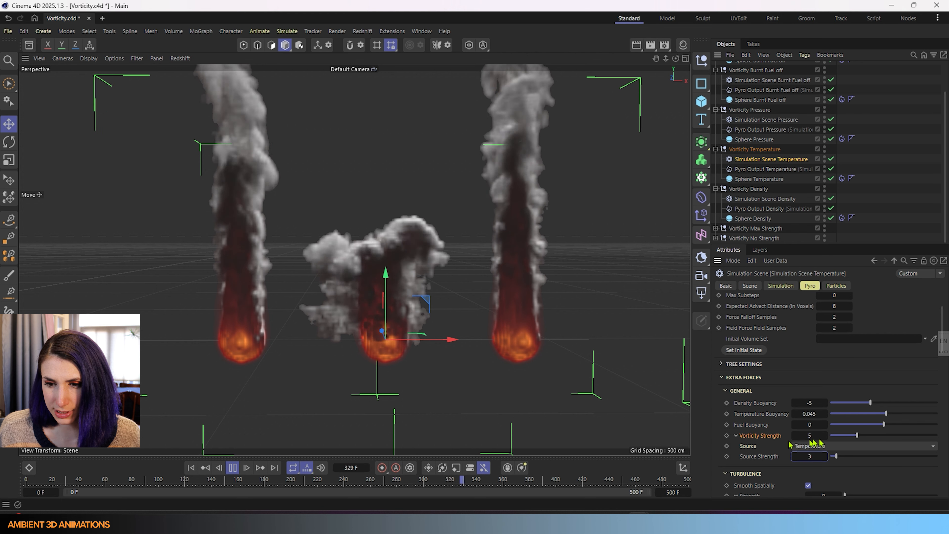
Compare the density, temperature and pressure plumes in the running simulation, and bring the two burnt fuel plumes into view.
scroll(347, 308, down, 3)
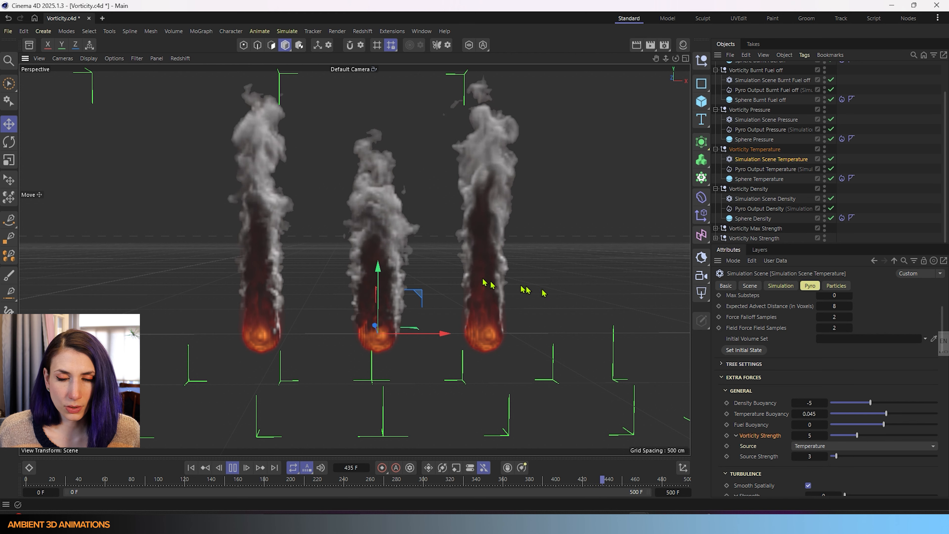
alt+middle_drag(557, 276, 552, 279)
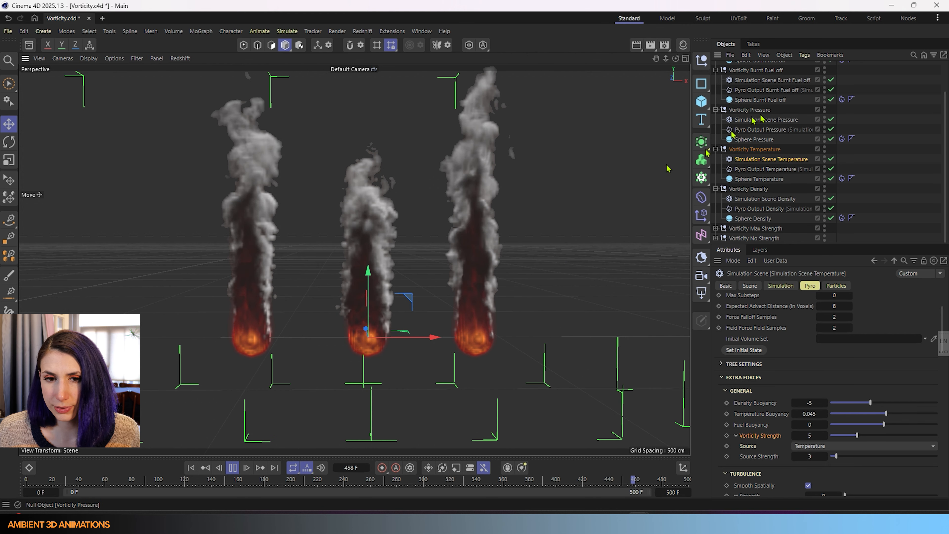
alt+drag(546, 272, 156, 314)
alt+middle_drag(154, 311, 93, 318)
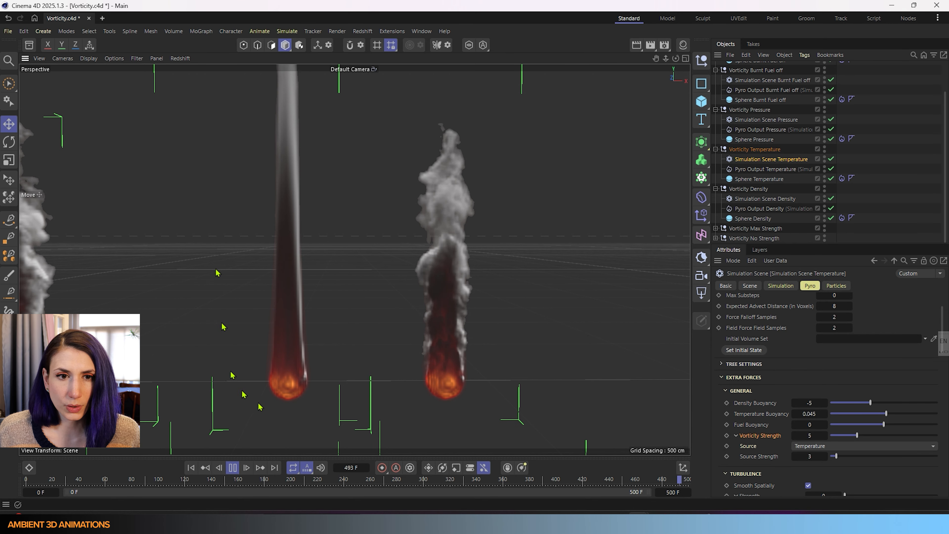
alt+drag(435, 289, 441, 292)
scroll(440, 290, down, 2)
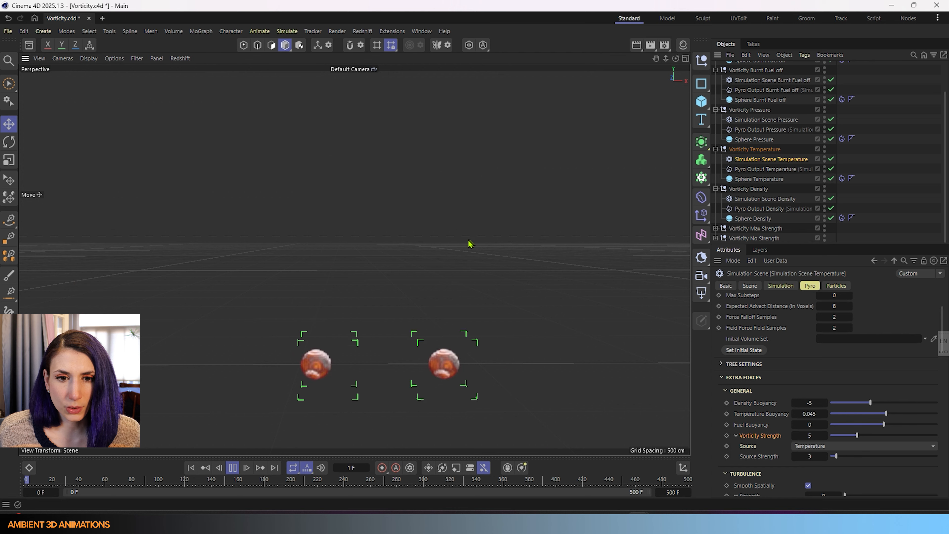
alt+middle_drag(469, 242, 445, 290)
scroll(394, 324, down, 2)
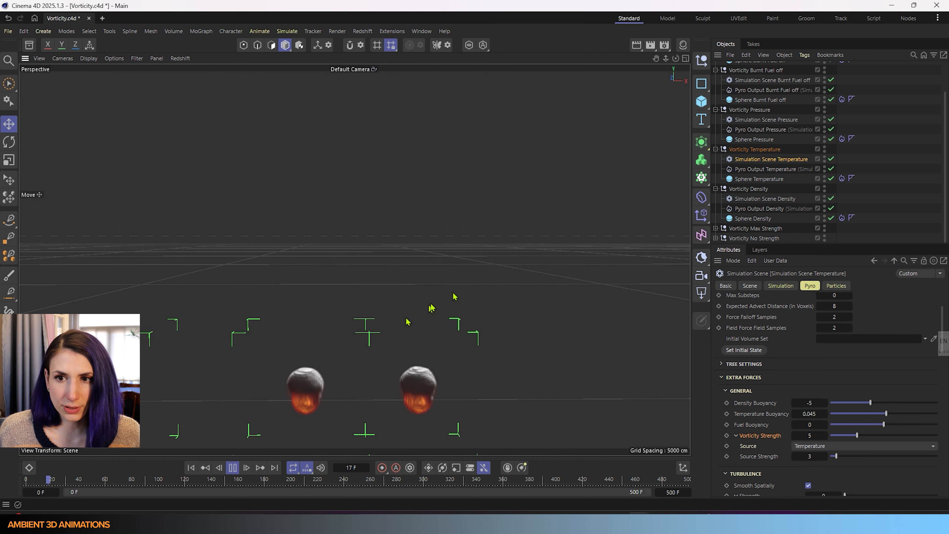
Identify the Vorticity Burnt Fuel off and on groups and examine the vorticity source settings of Simulation Scene Burnt Fuel on.
click(751, 110)
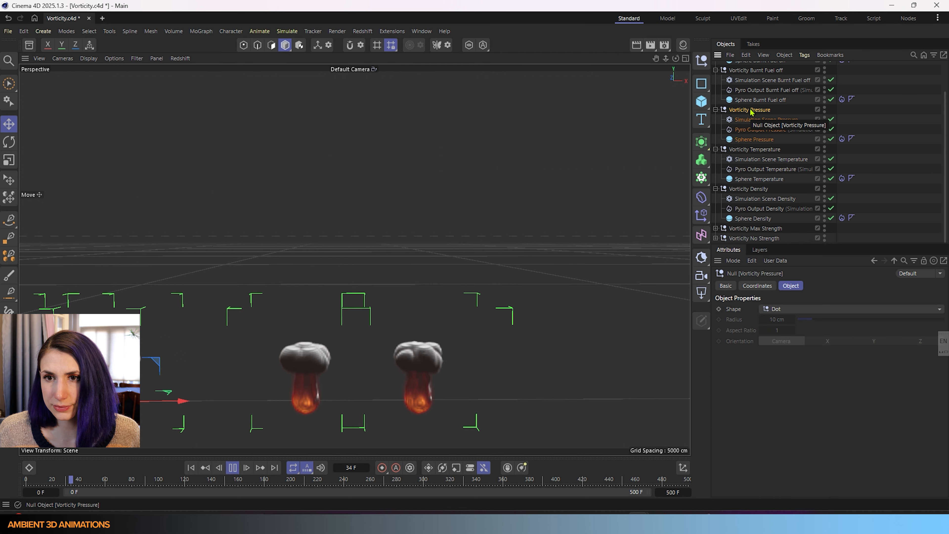
scroll(752, 109, up, 2)
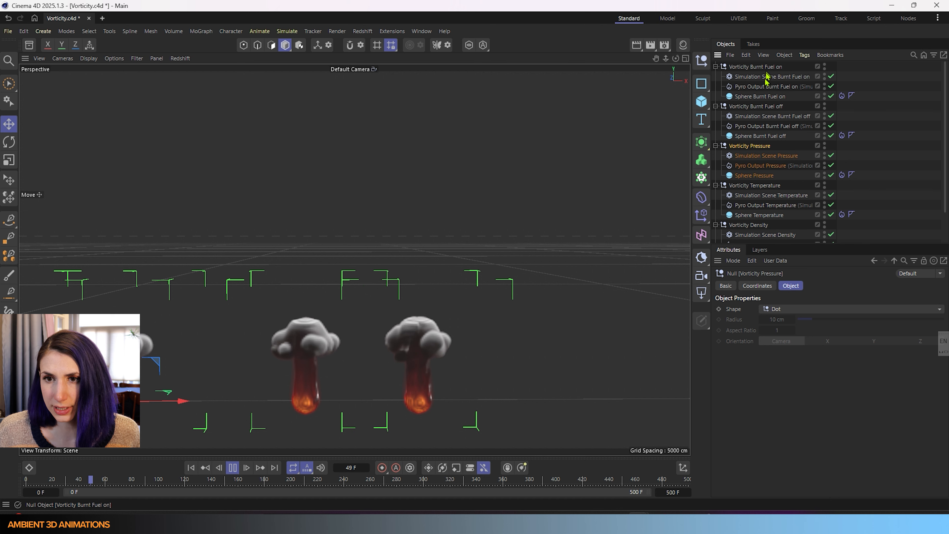
click(763, 108)
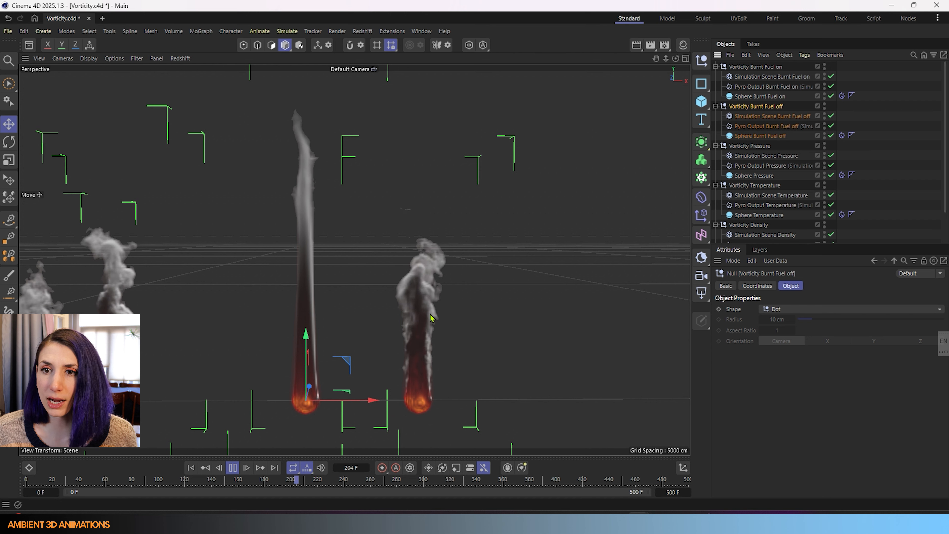
click(758, 68)
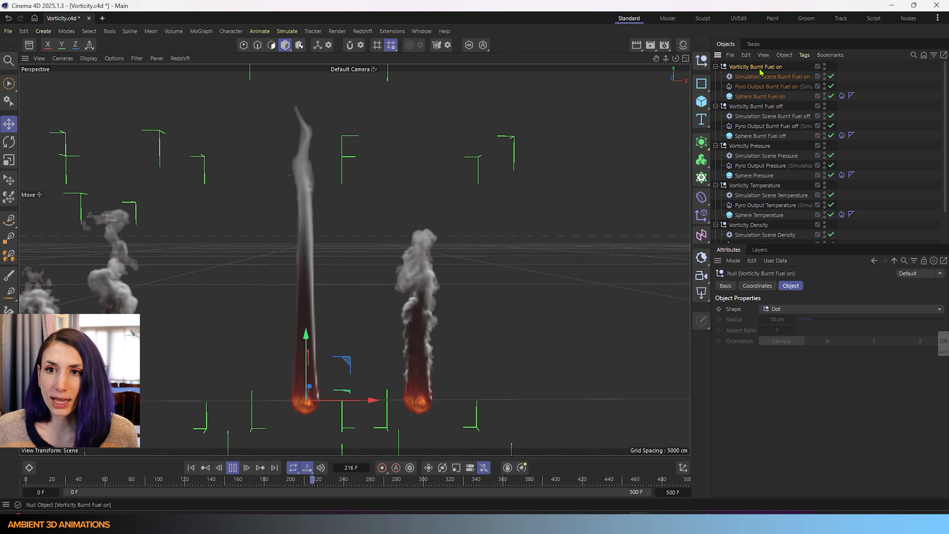
click(785, 77)
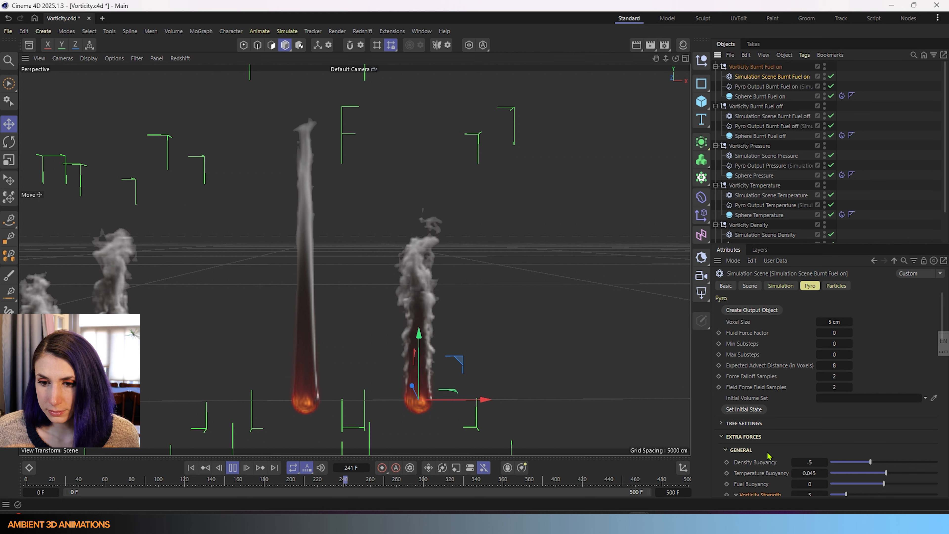
scroll(769, 455, down, 5)
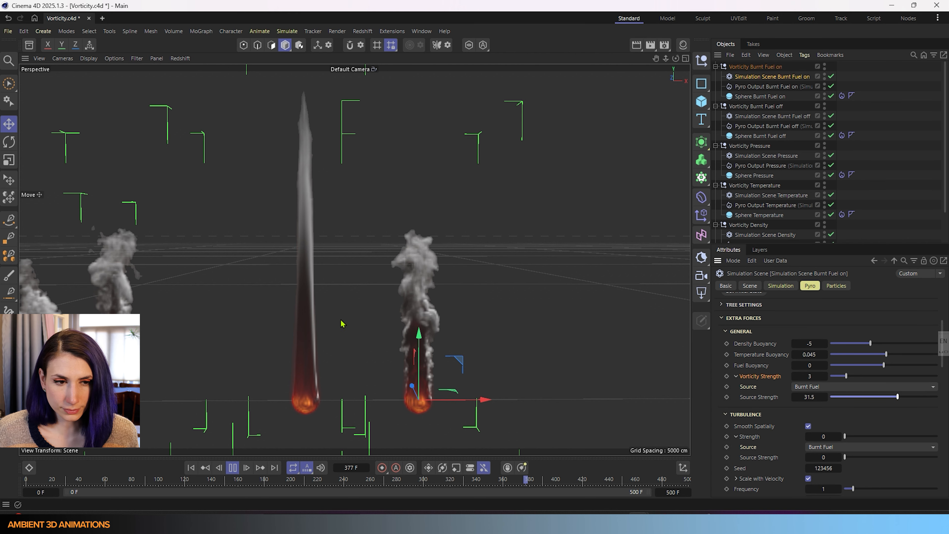
View all the plumes side by side and examine the Turbulence settings of Simulation Scene Burnt Fuel on.
scroll(340, 322, down, 4)
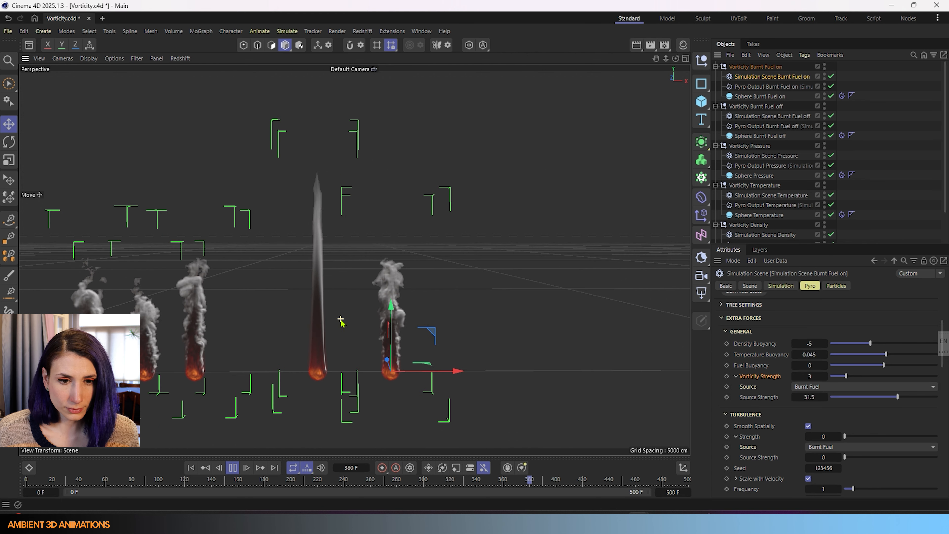
scroll(340, 321, down, 5)
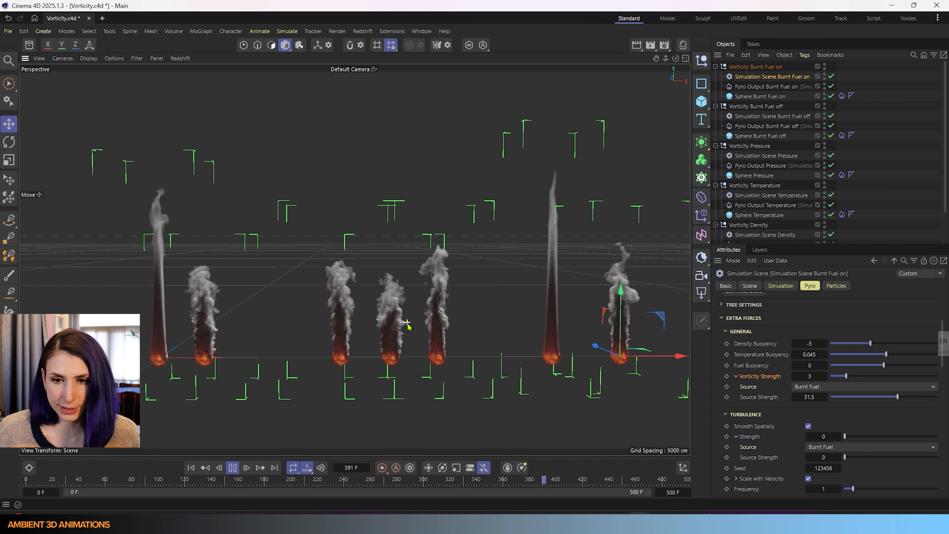
alt+middle_drag(438, 335, 411, 319)
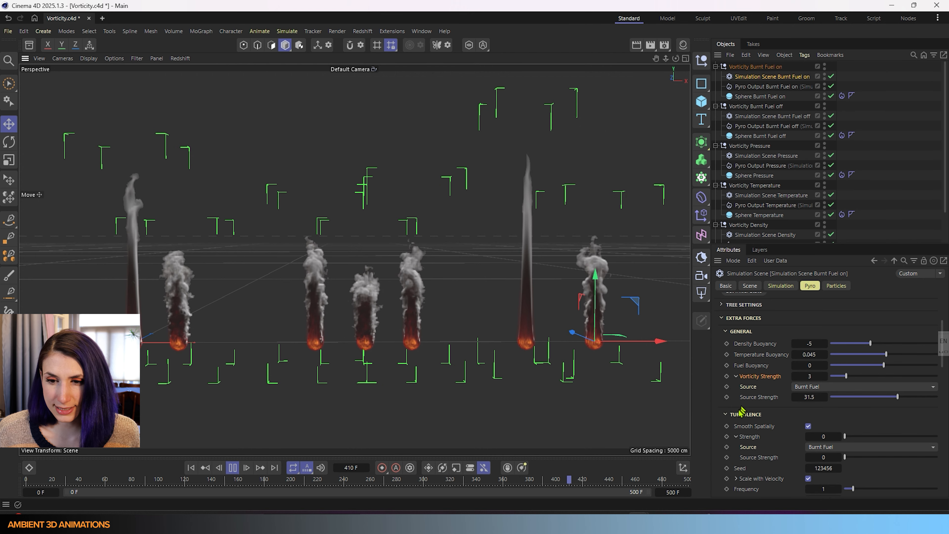
scroll(759, 423, down, 3)
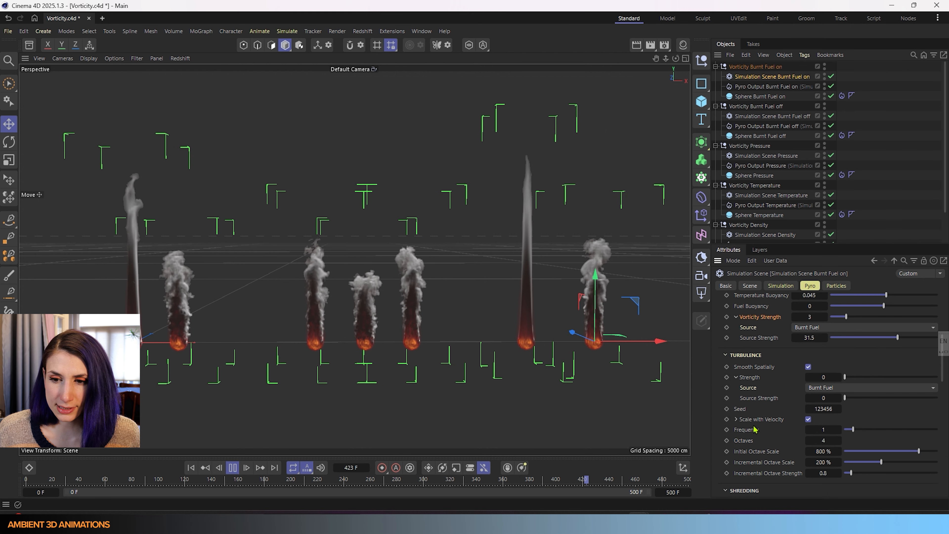